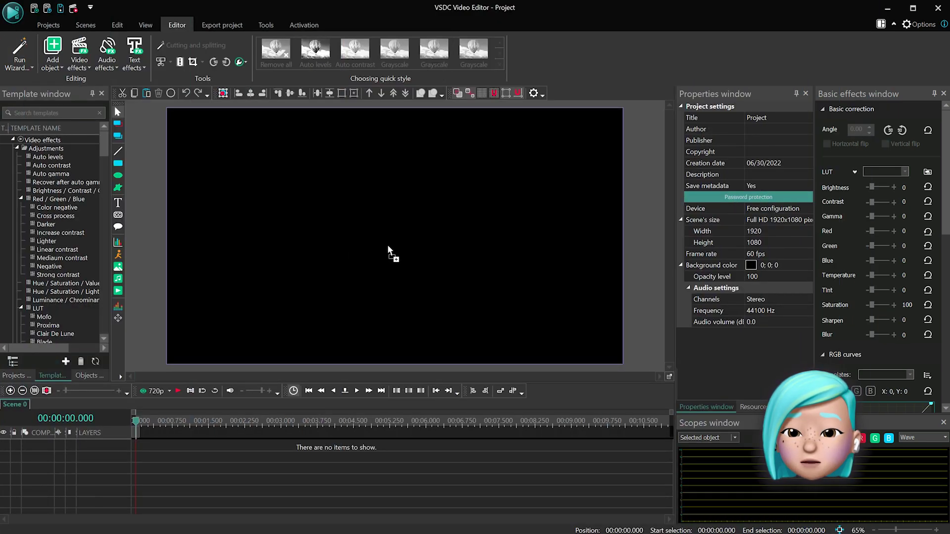
# Begin dragging the Nirvana music video file onto the scene.
pyautogui.moveTo(387, 245); pyautogui.dragTo(384, 243)
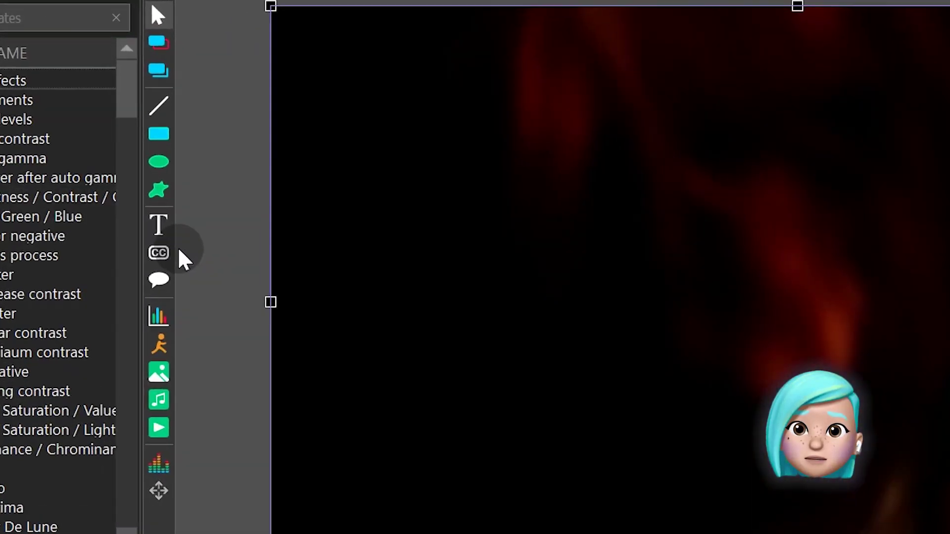
# Start adding a subtitle object to the music video scene.
pyautogui.click(182, 268)
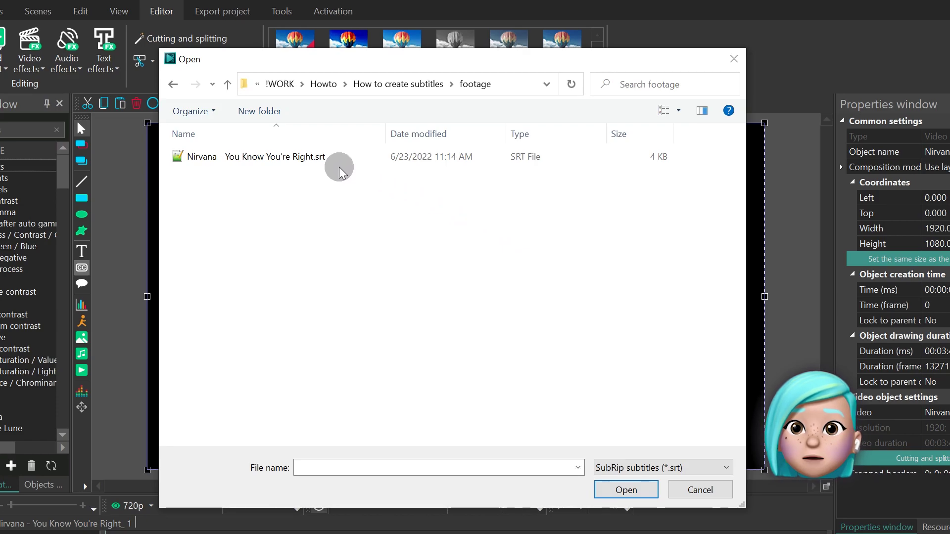
pyautogui.click(311, 159)
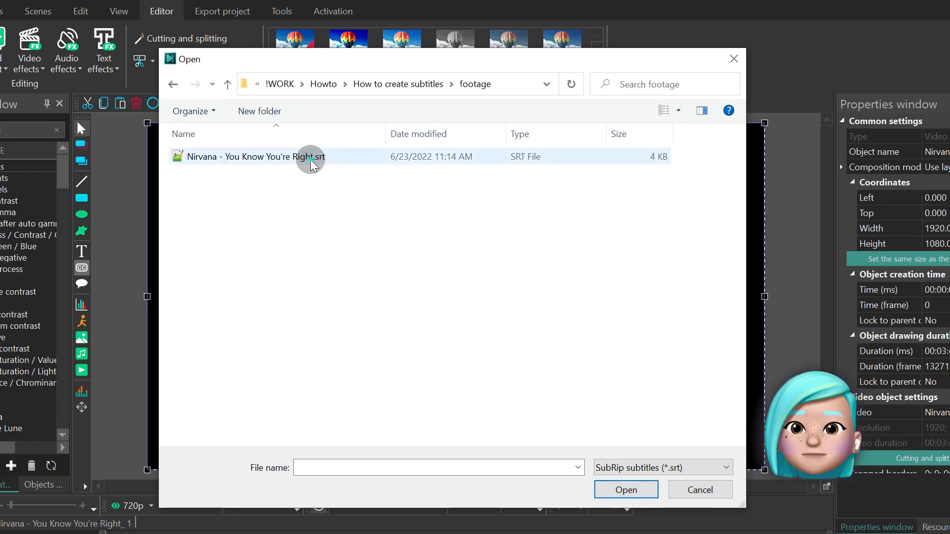
pyautogui.doubleClick(311, 157)
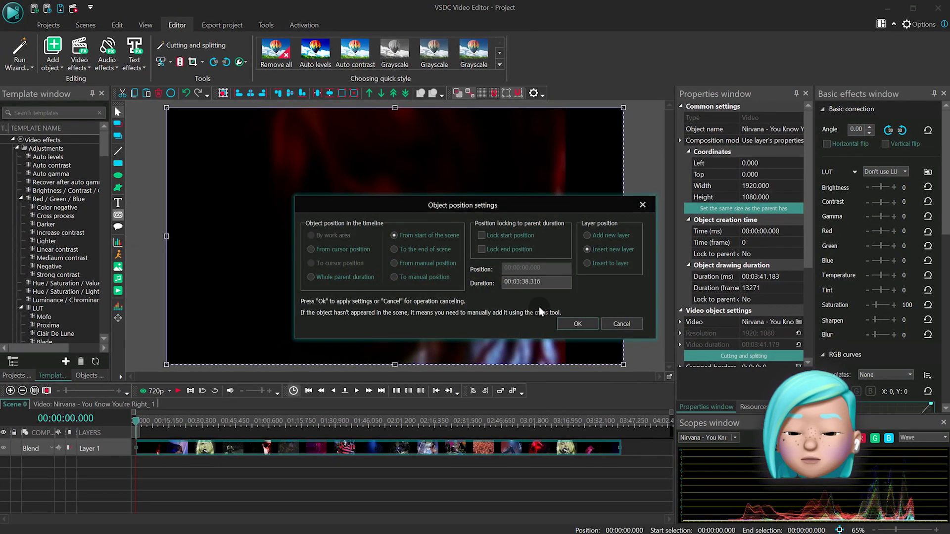
pyautogui.click(569, 324)
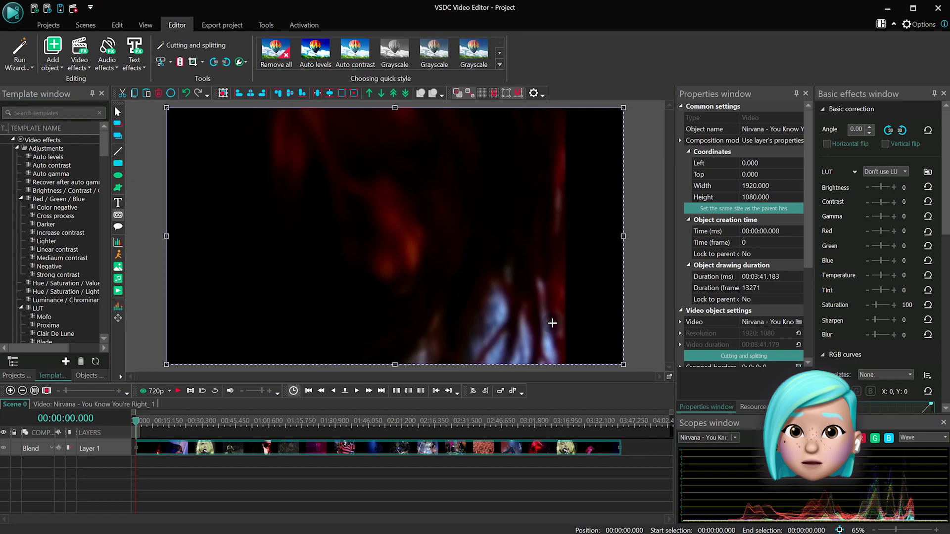
pyautogui.moveTo(254, 296); pyautogui.dragTo(566, 337)
pyautogui.click(231, 421)
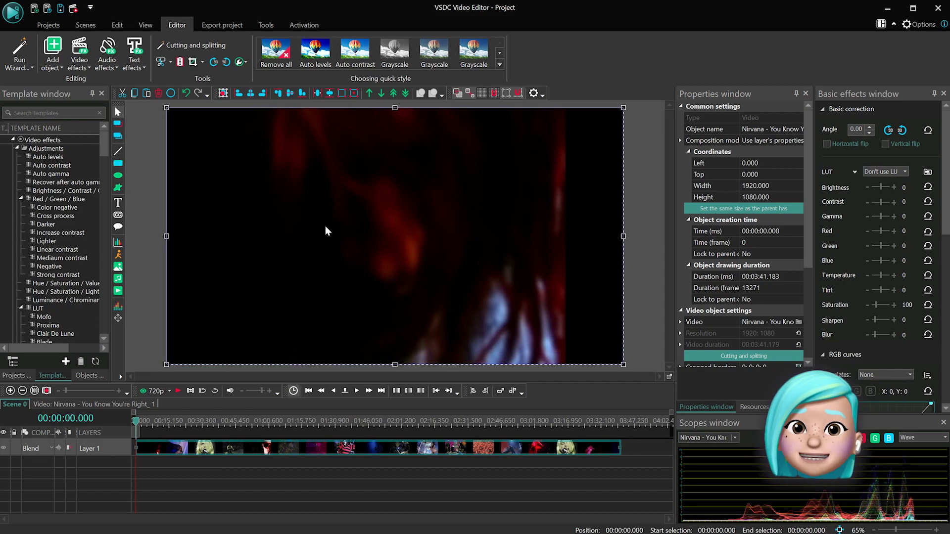
# Draw an empty subtitle box across the lower video with default placement, skipping file loading.
pyautogui.click(119, 216)
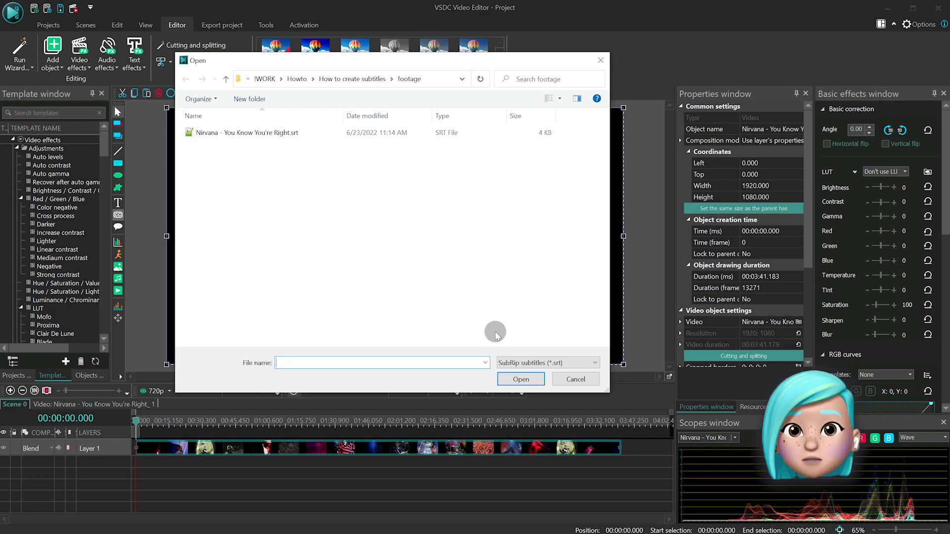
pyautogui.click(576, 380)
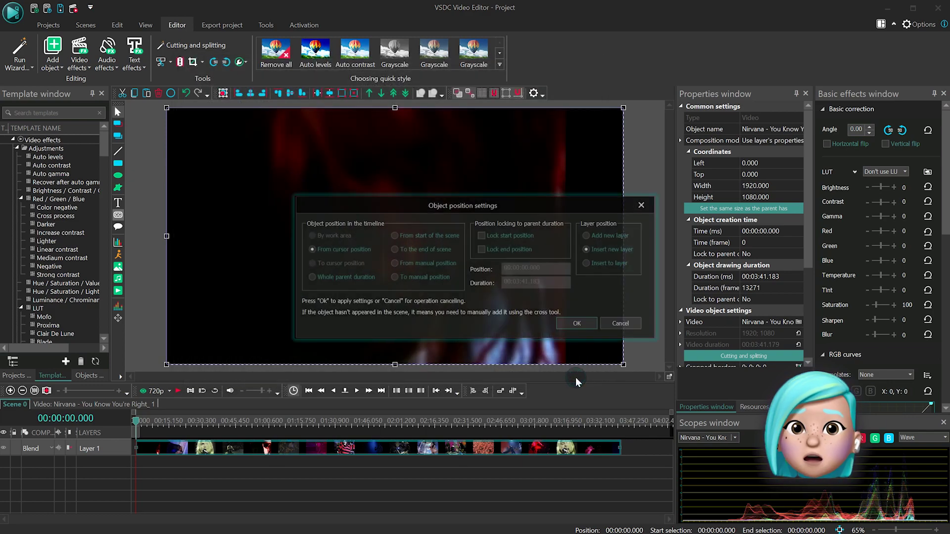
pyautogui.click(576, 325)
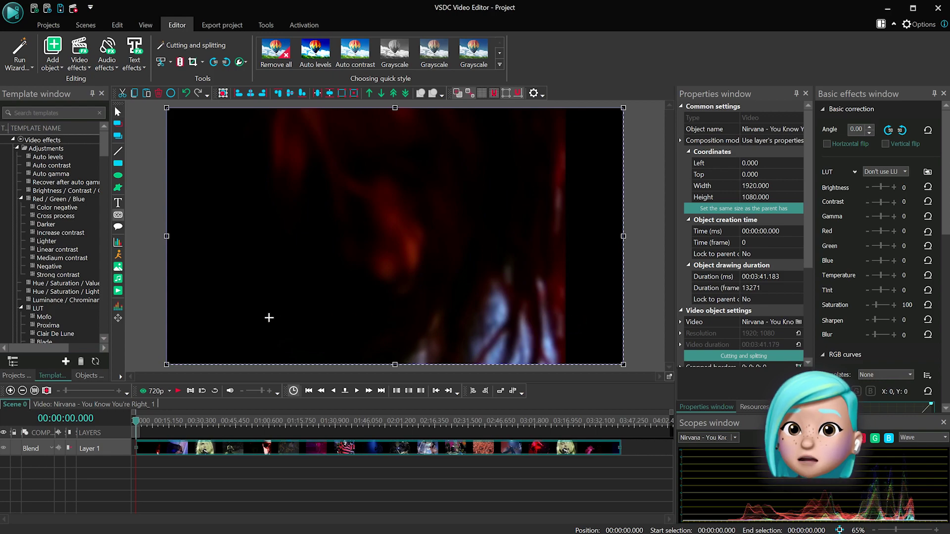
pyautogui.moveTo(247, 315); pyautogui.dragTo(565, 339)
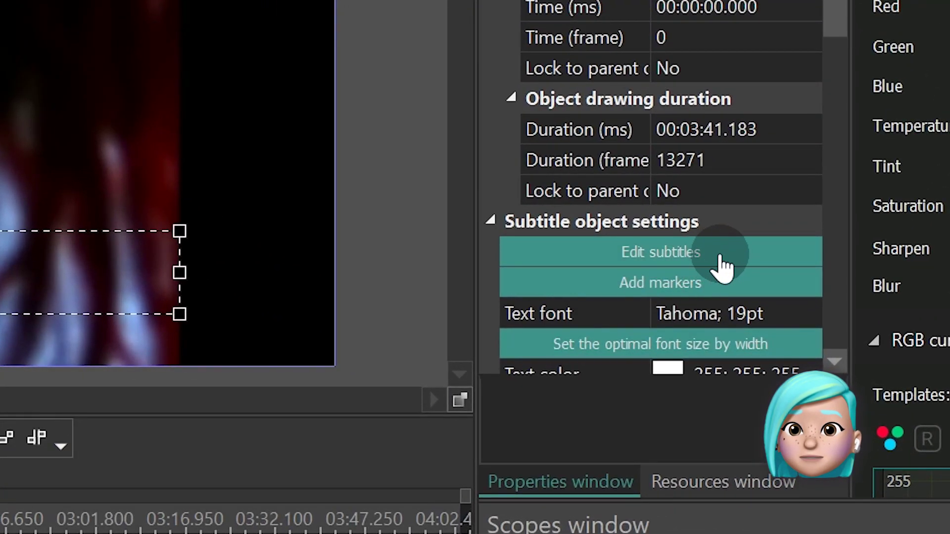
pyautogui.click(736, 257)
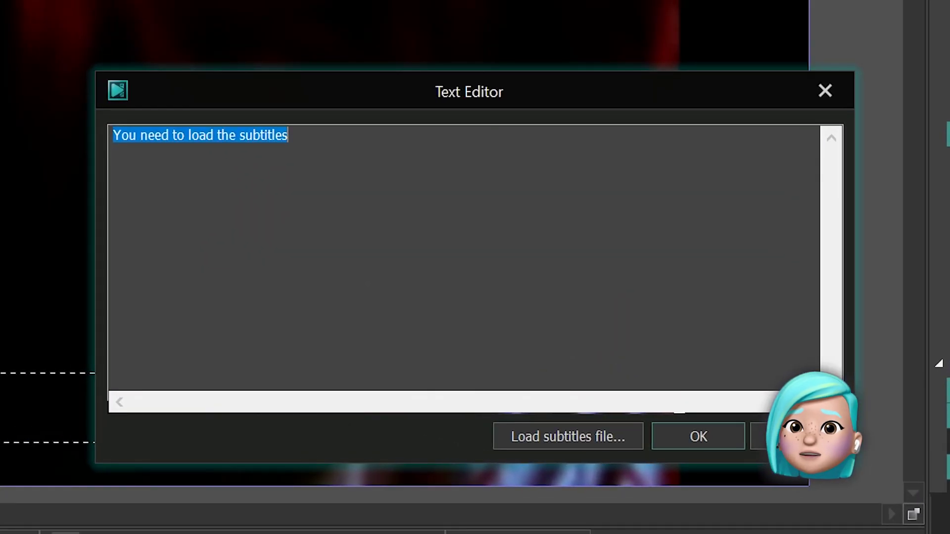
# Replace the placeholder text with the pasted SRT lyrics, starting with [GRUNGE ROCK MUSIC].
pyautogui.click(702, 216)
pyautogui.hotkey('ctrl', 'a')
pyautogui.hotkey('ctrl', 'v')
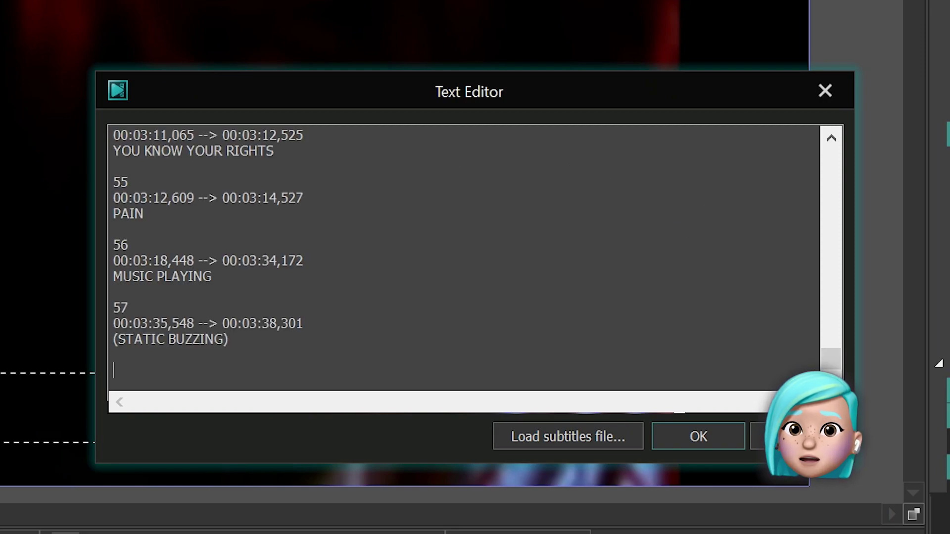
pyautogui.moveTo(832, 362); pyautogui.dragTo(826, 144)
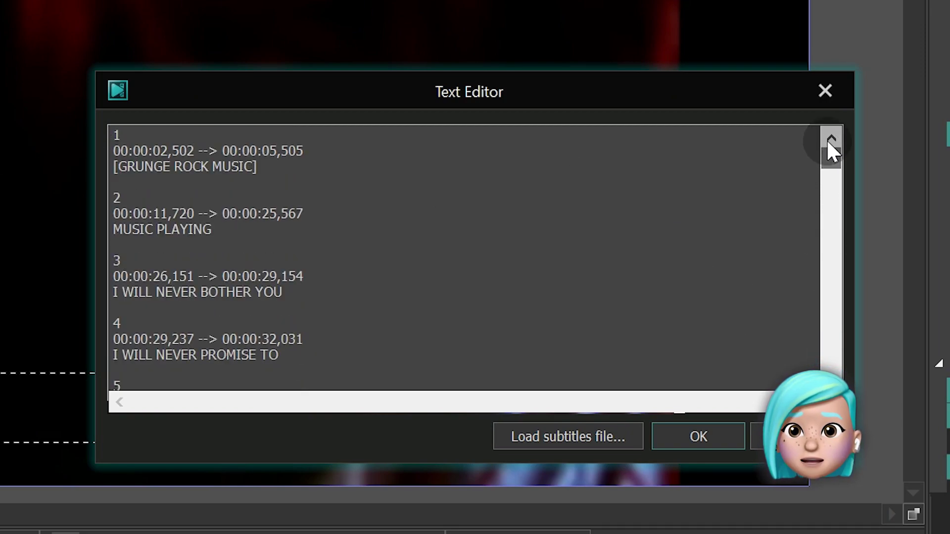
pyautogui.moveTo(144, 133); pyautogui.dragTo(89, 132)
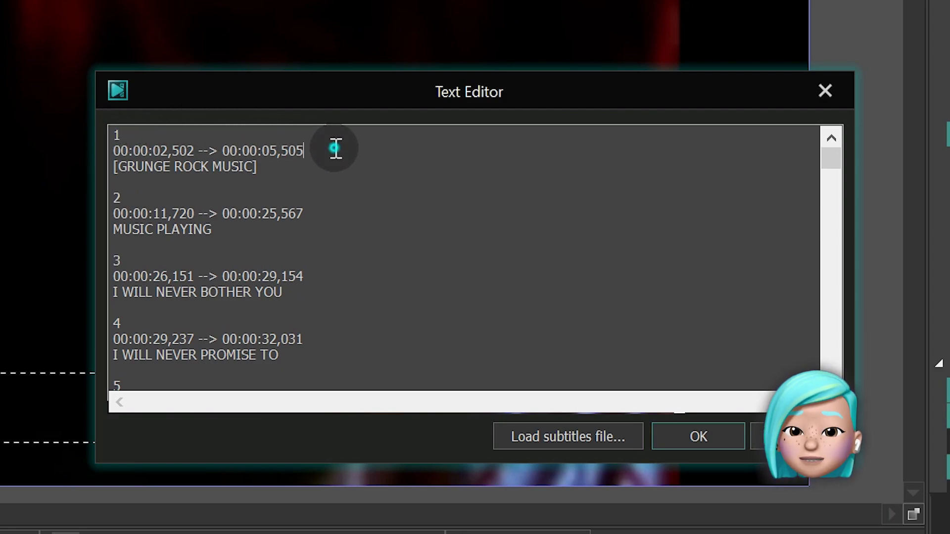
pyautogui.moveTo(335, 148)
pyautogui.mouseDown()
pyautogui.moveTo(84, 150)
pyautogui.moveTo(443, 154)
pyautogui.mouseUp()
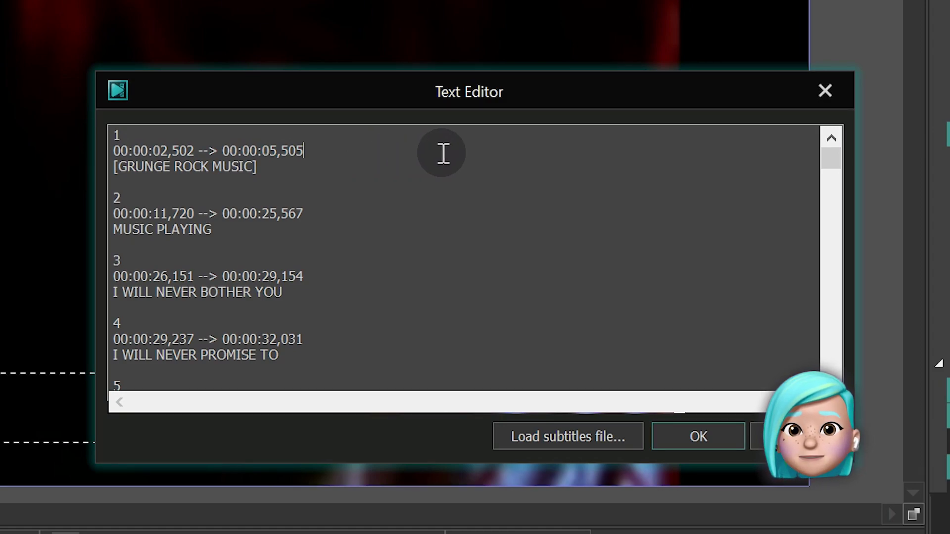
pyautogui.moveTo(348, 164)
pyautogui.mouseDown()
pyautogui.moveTo(64, 161)
pyautogui.moveTo(367, 159)
pyautogui.mouseUp()
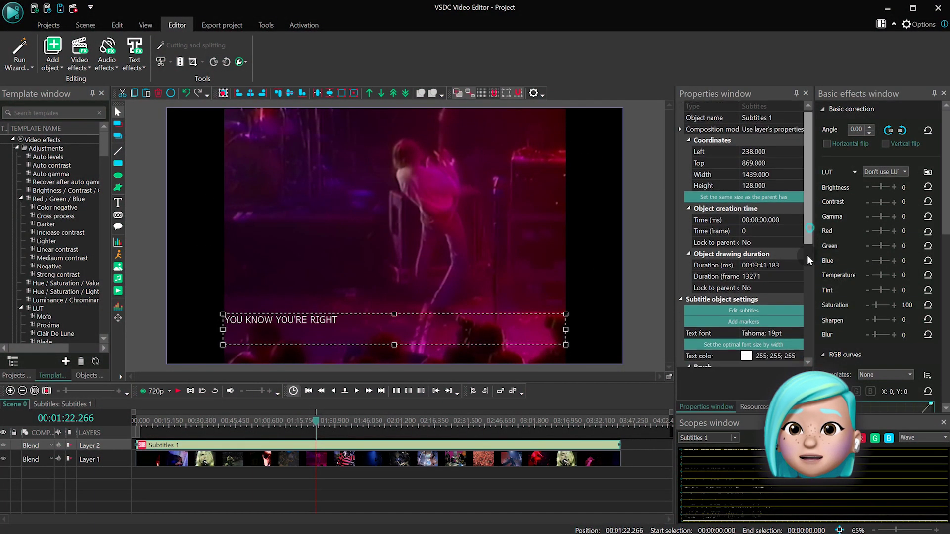
# Set the caption font to HelveticaNeueCyr Black Italic.
pyautogui.moveTo(807, 254); pyautogui.dragTo(809, 298)
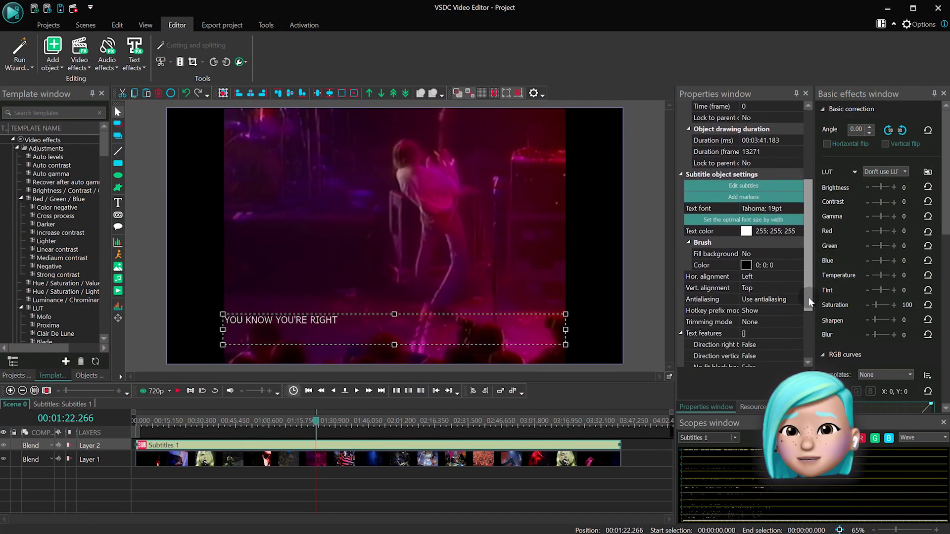
pyautogui.click(793, 209)
pyautogui.click(769, 212)
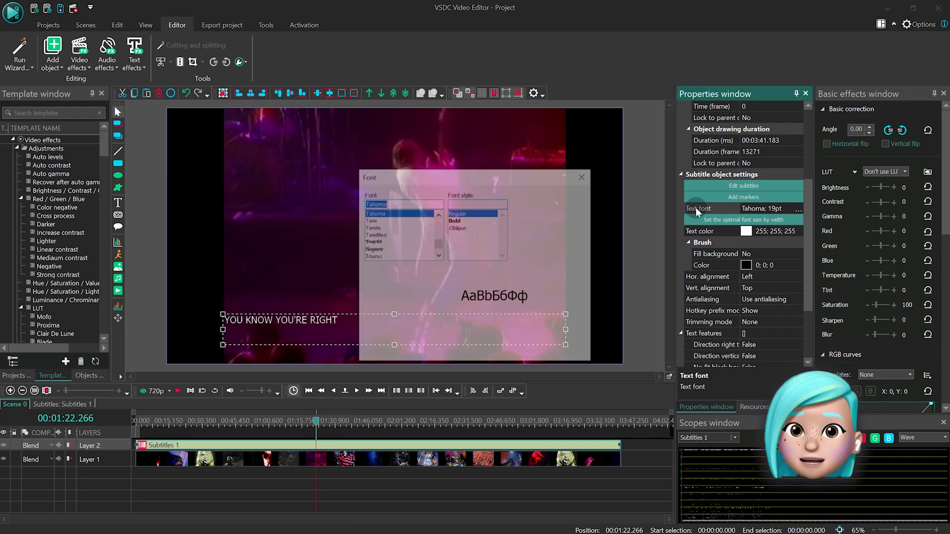
pyautogui.click(518, 234)
pyautogui.click(566, 205)
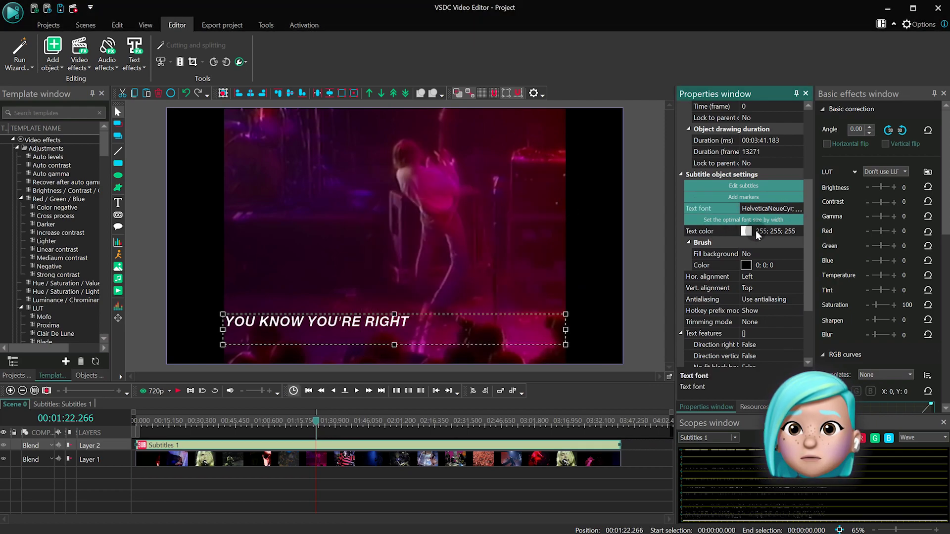
# Turn on the caption background fill, centre text alignment, and centre the box vertically.
pyautogui.scroll(-1, 808, 239)
pyautogui.scroll(-2, 805, 258)
pyautogui.doubleClick(778, 174)
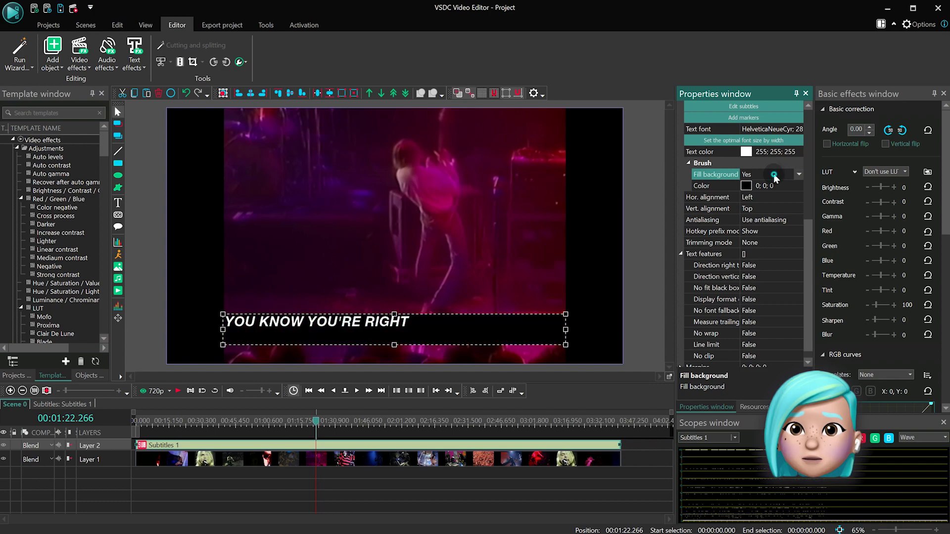
pyautogui.doubleClick(775, 197)
pyautogui.doubleClick(775, 209)
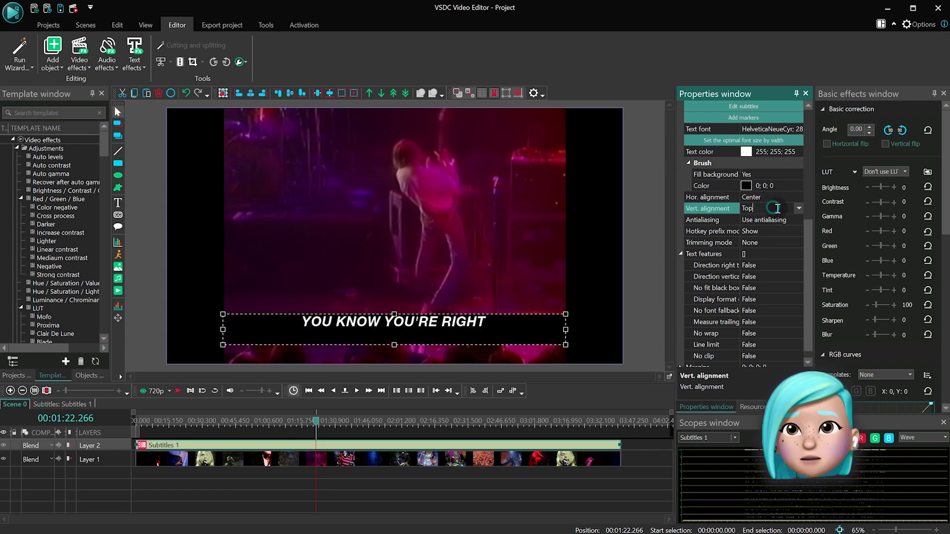
pyautogui.scroll(4, 809, 266)
pyautogui.click(786, 299)
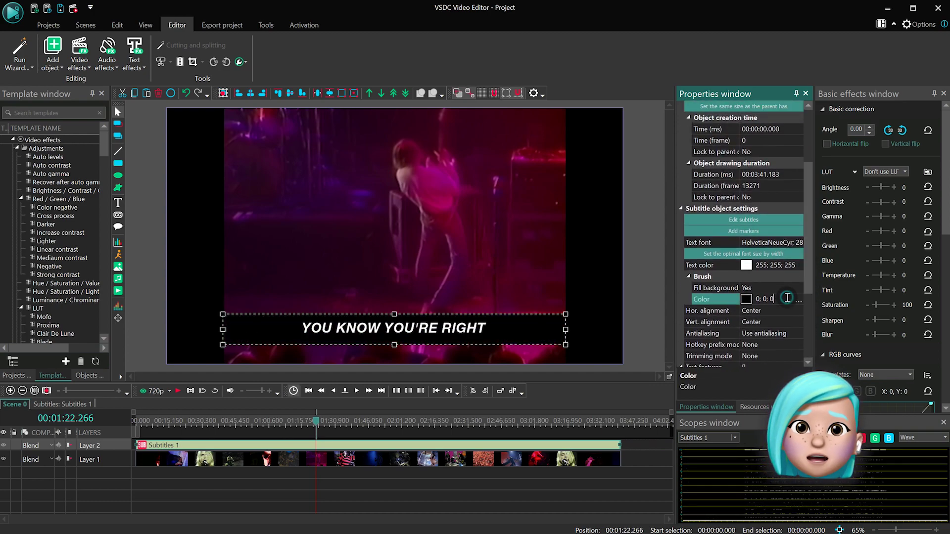
pyautogui.click(290, 93)
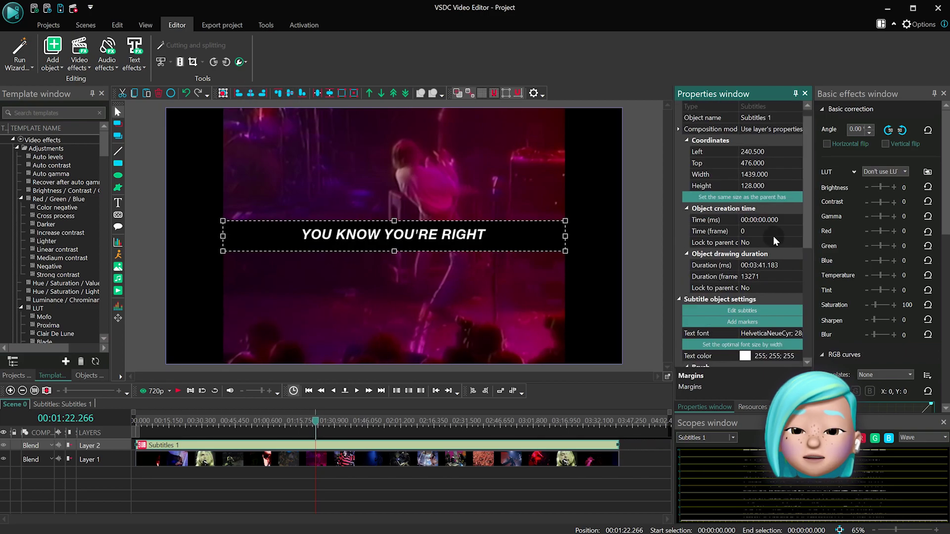
pyautogui.click(315, 425)
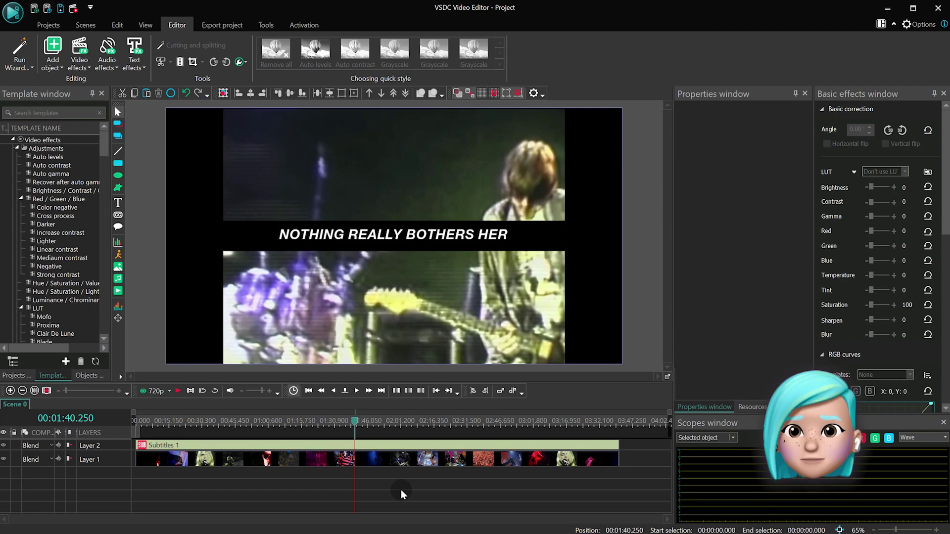
# Select the Subtitles 1 clip to show its properties at 01:40.250.
pyautogui.click(387, 446)
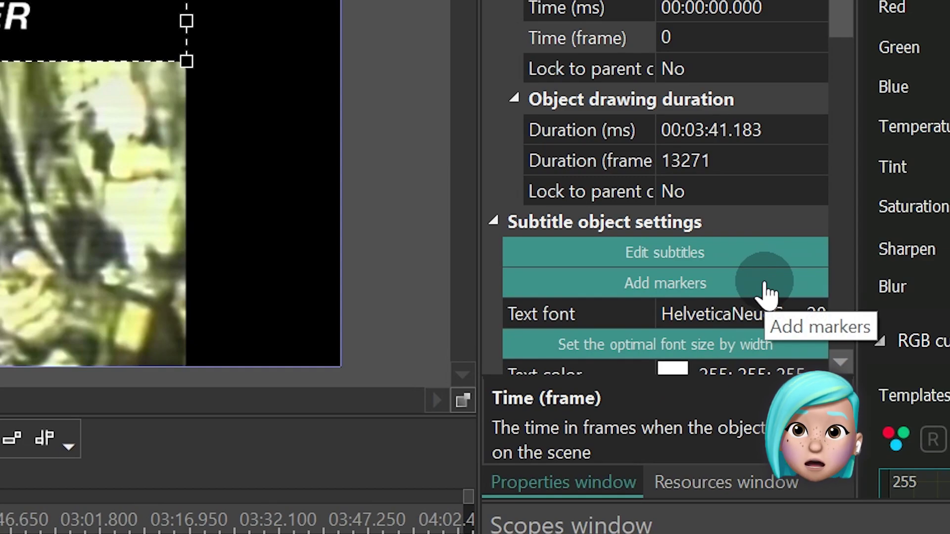
# Add markers on the subtitle clip at each caption's position.
pyautogui.click(765, 287)
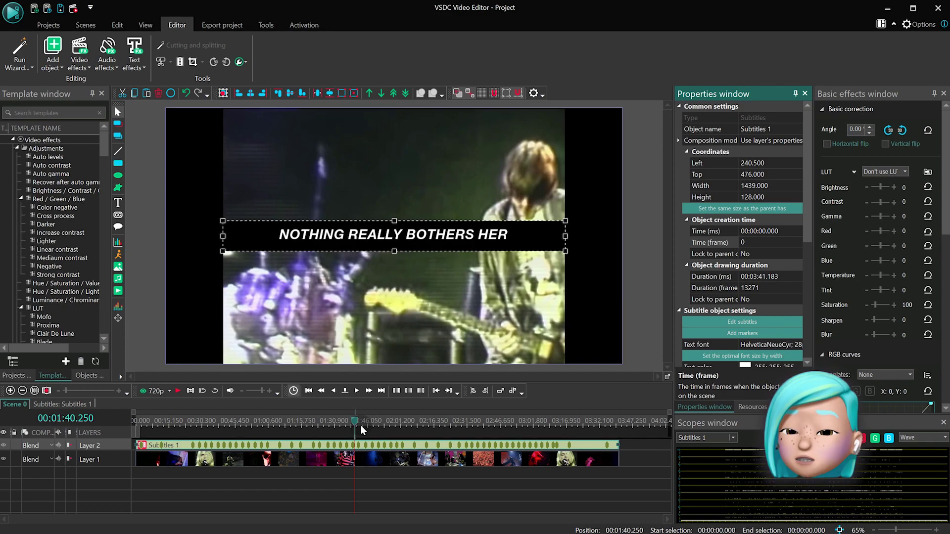
# Zoom the timeline and drag the playhead back to 00:01:39.950.
pyautogui.click(356, 421)
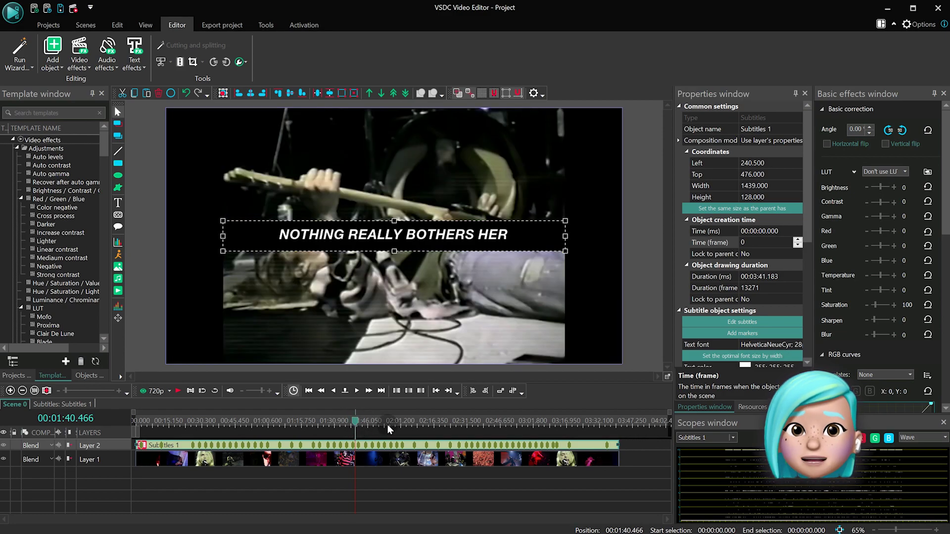
pyautogui.scroll(5, 387, 424)
pyautogui.moveTo(360, 422); pyautogui.dragTo(342, 422)
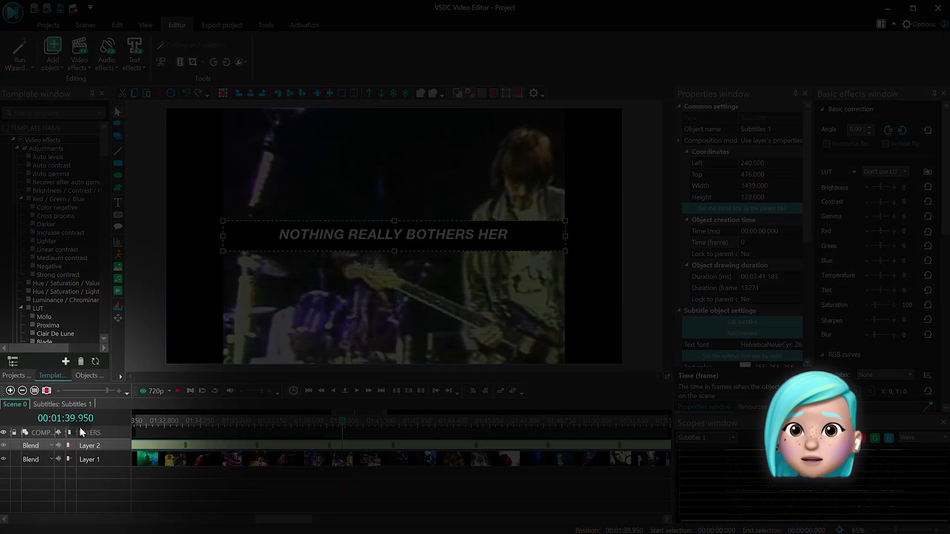
pyautogui.click(56, 420)
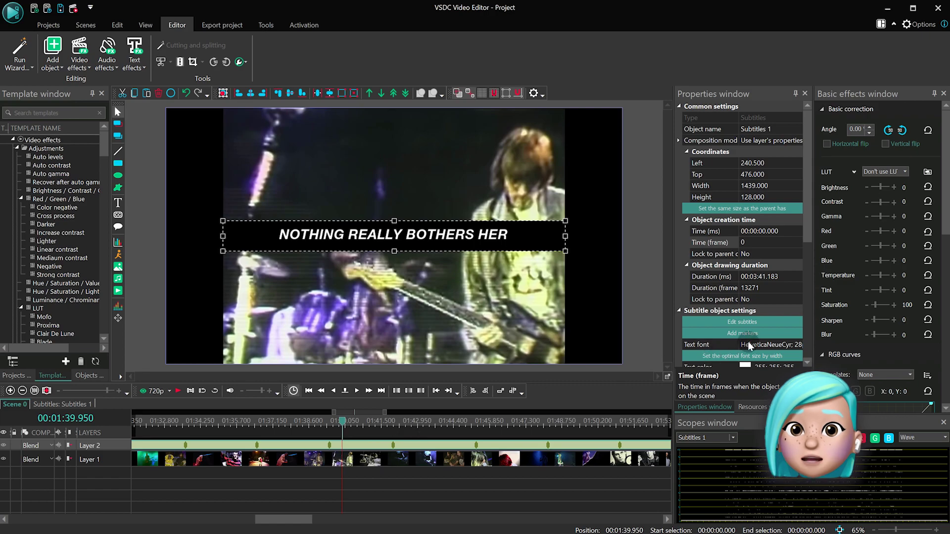
# Change subtitle entry 25's start from 00:01:39,432 to 00:01:39,950 and confirm.
pyautogui.click(780, 324)
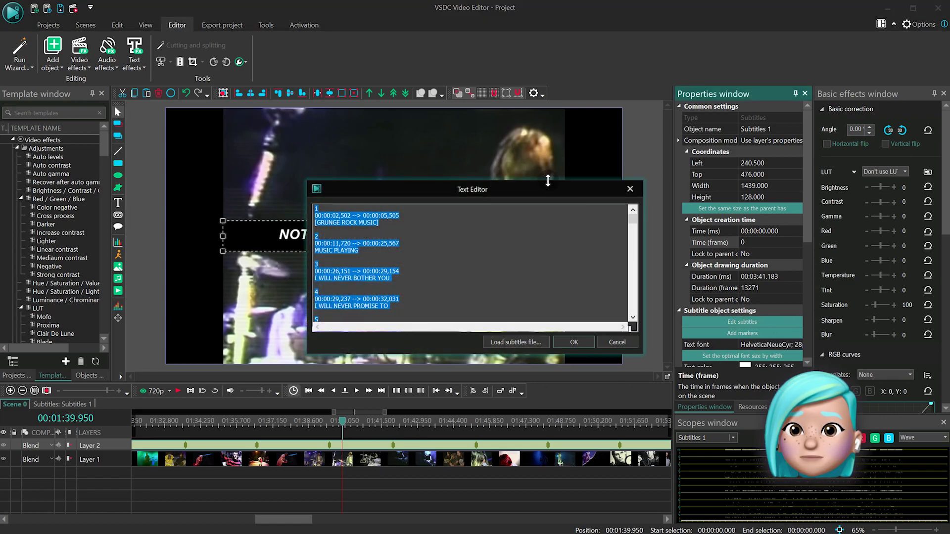
pyautogui.moveTo(519, 193); pyautogui.dragTo(725, 164)
pyautogui.scroll(-20, 569, 238)
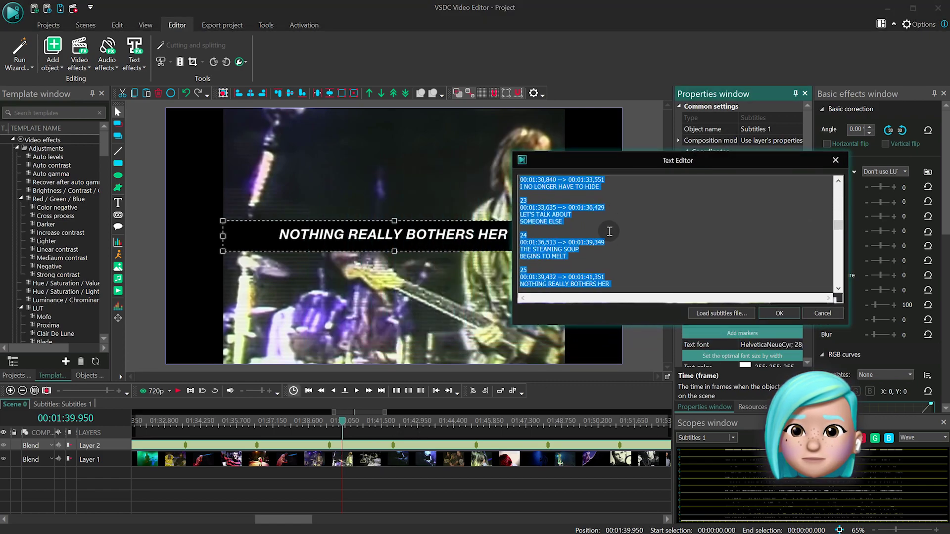
pyautogui.click(554, 275)
pyautogui.scroll(-1, 586, 270)
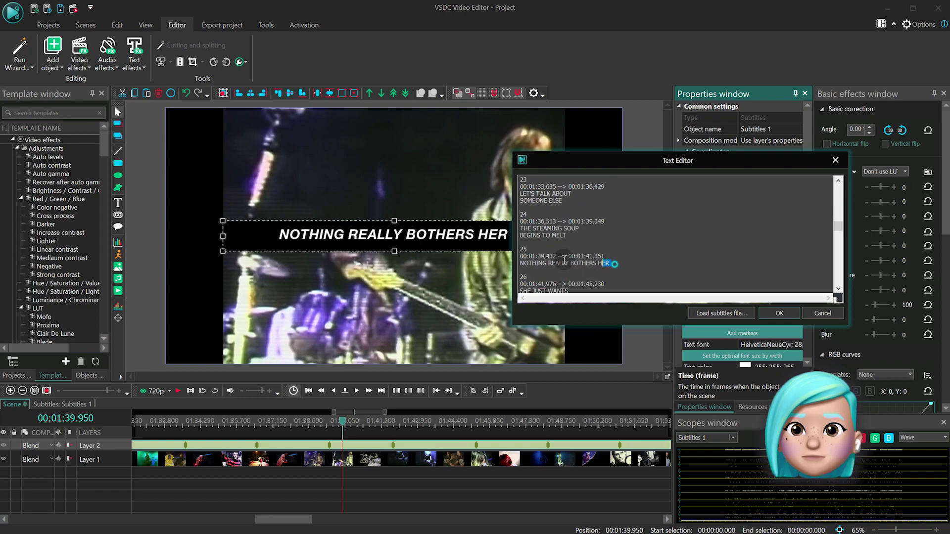
pyautogui.moveTo(565, 260); pyautogui.dragTo(504, 253)
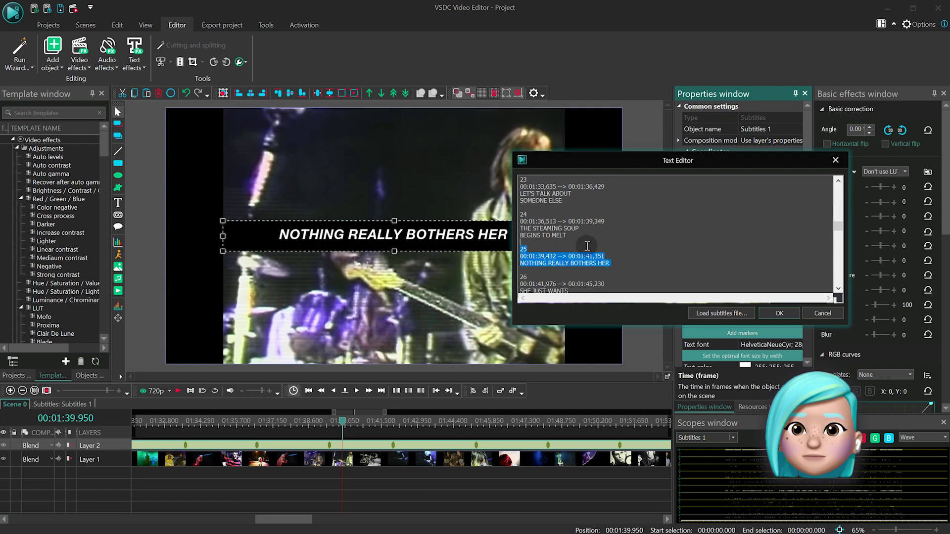
pyautogui.click(572, 258)
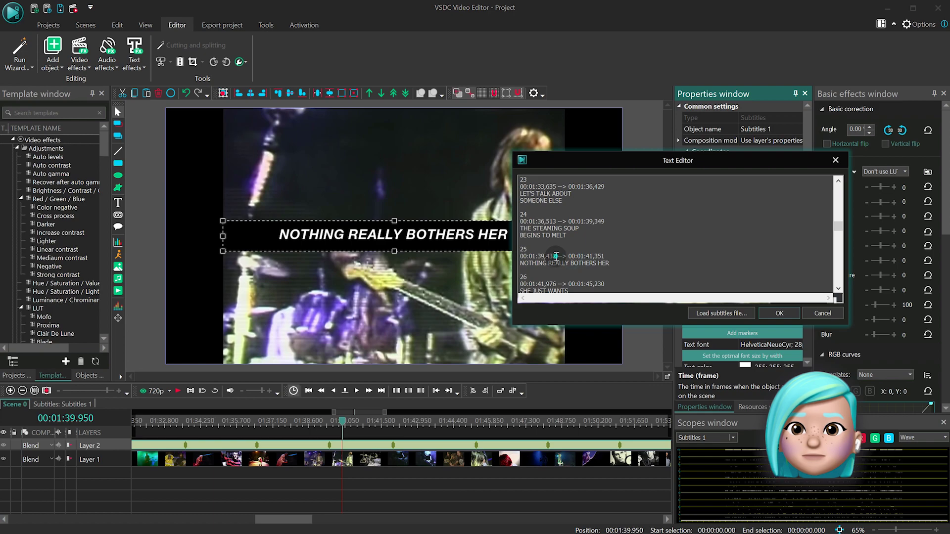
pyautogui.moveTo(556, 257); pyautogui.dragTo(504, 256)
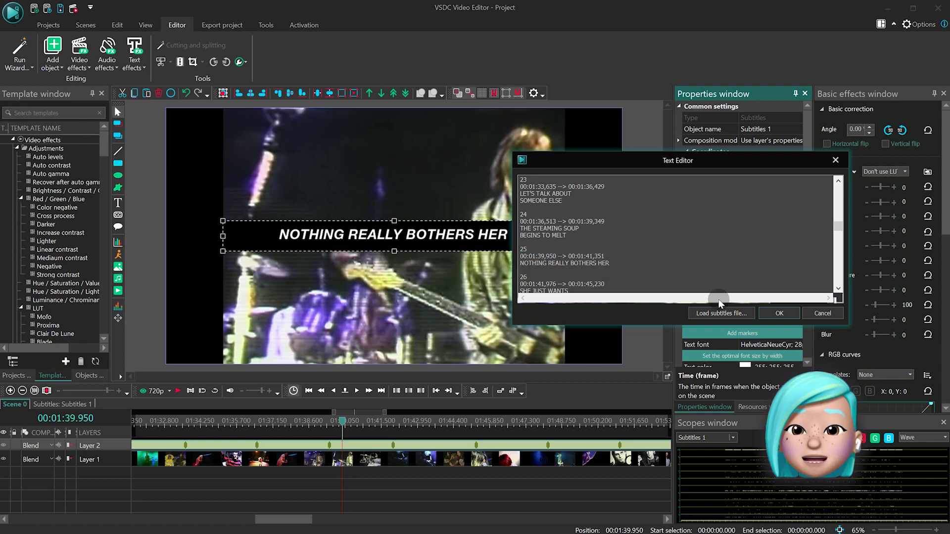
pyautogui.click(771, 316)
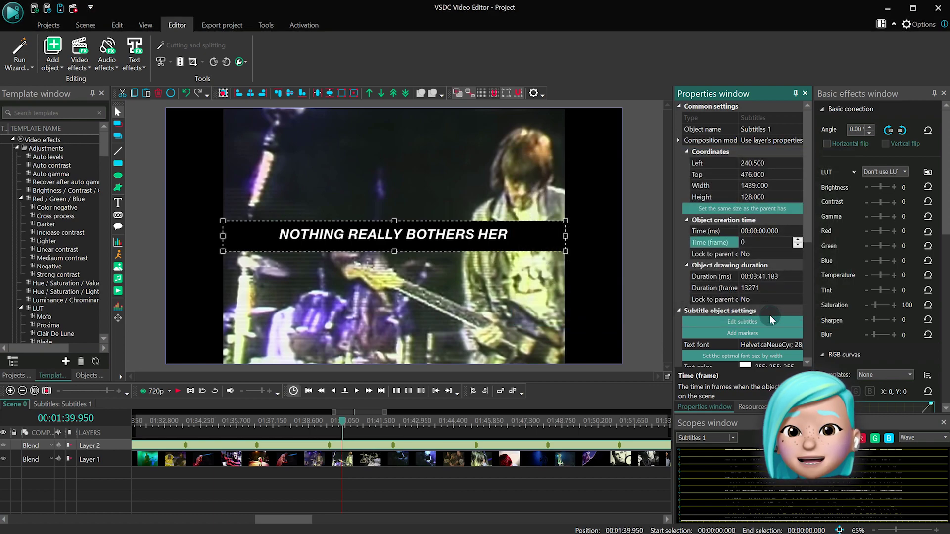
# Add a marker at 01:39.950 and open the Layer 2 Subtitles clip's own timeline.
pyautogui.click(765, 334)
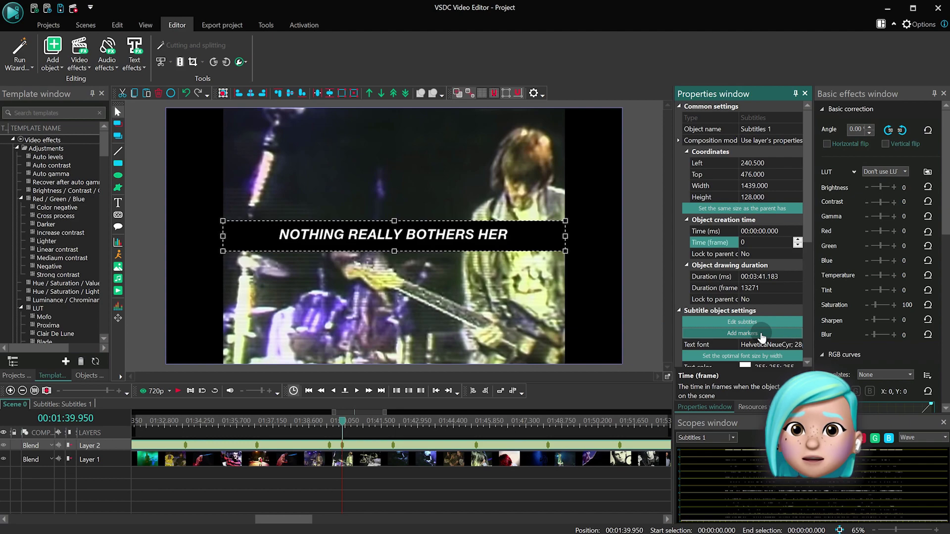
pyautogui.click(427, 489)
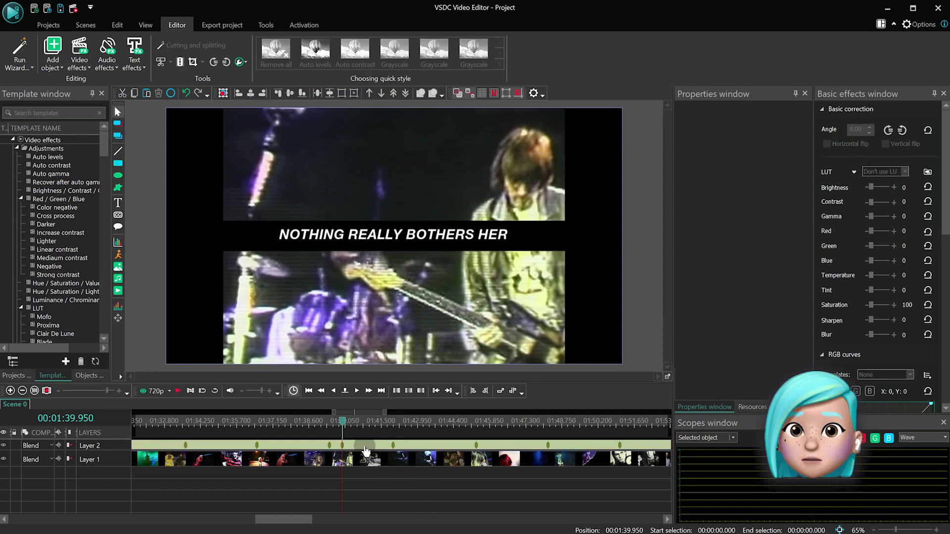
pyautogui.doubleClick(366, 447)
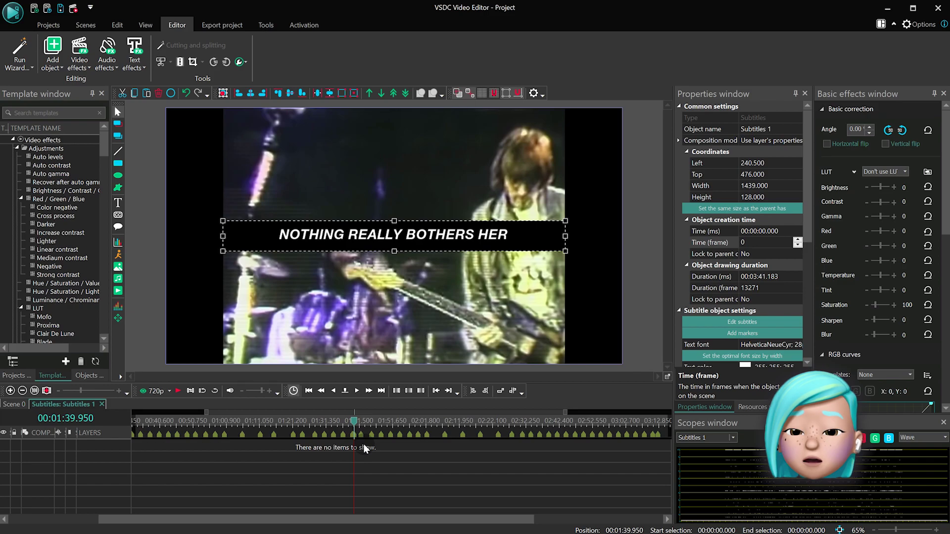
pyautogui.scroll(5, 363, 448)
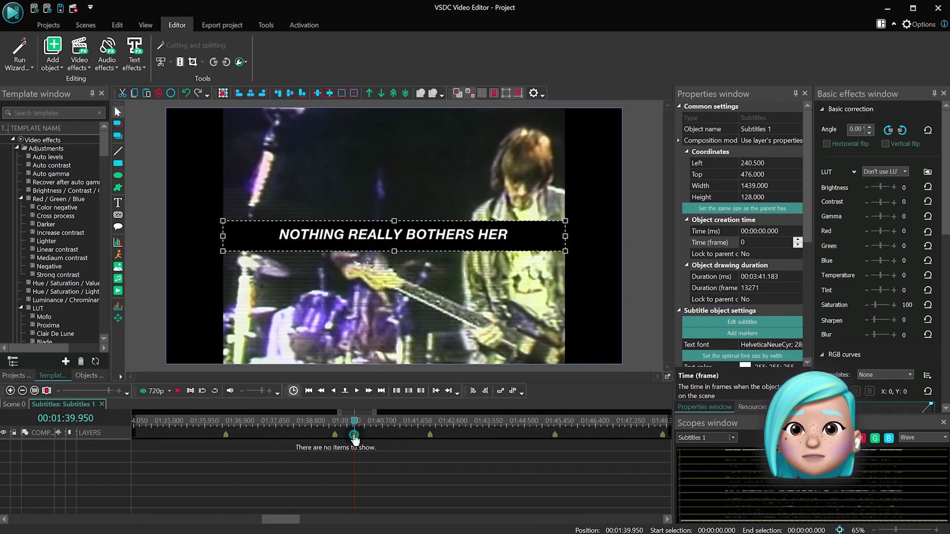
# Open the marker settings at 01:39.950 and preview colours including red, purple, blue and teal.
pyautogui.doubleClick(355, 436)
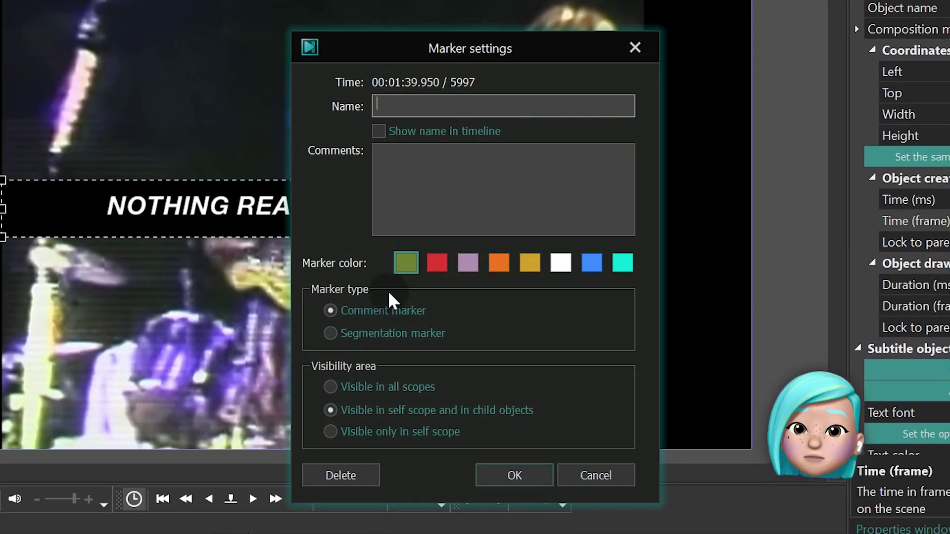
pyautogui.click(417, 107)
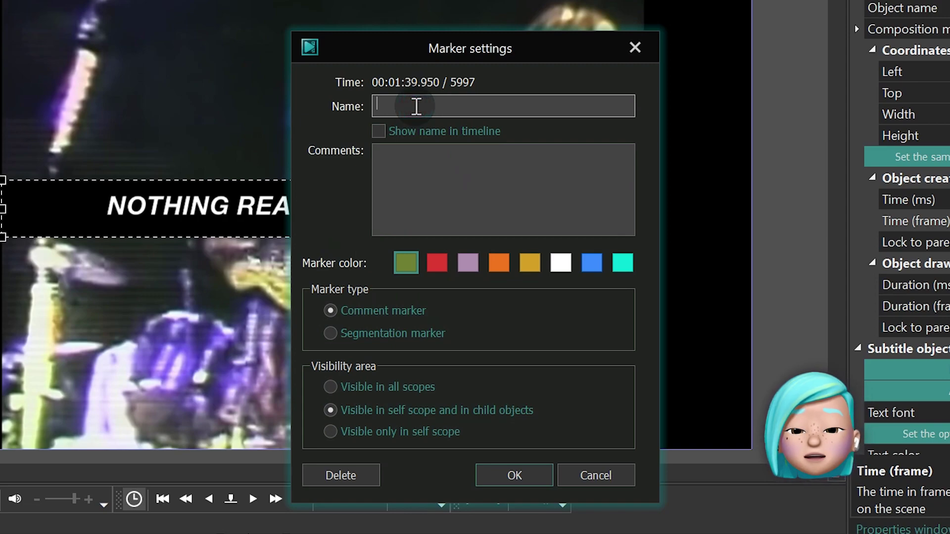
pyautogui.click(395, 152)
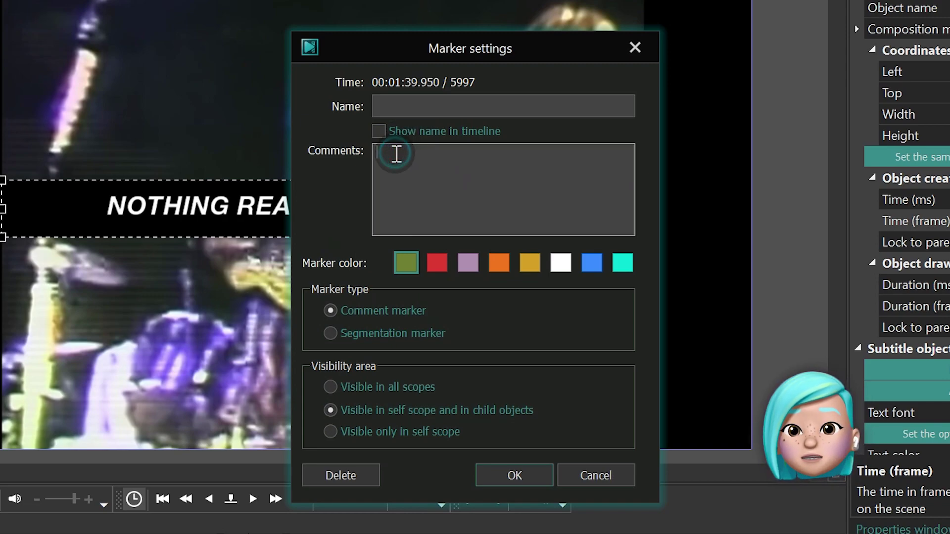
pyautogui.click(448, 270)
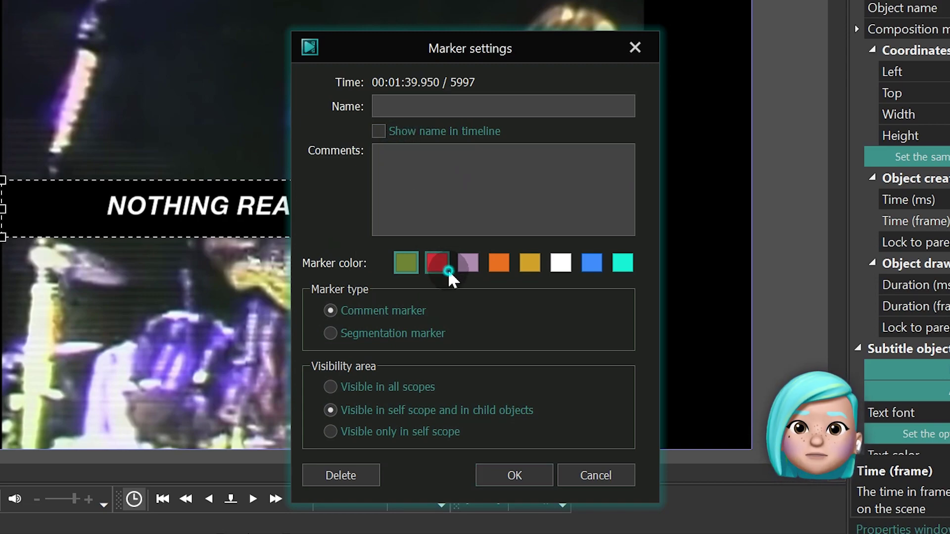
pyautogui.click(469, 262)
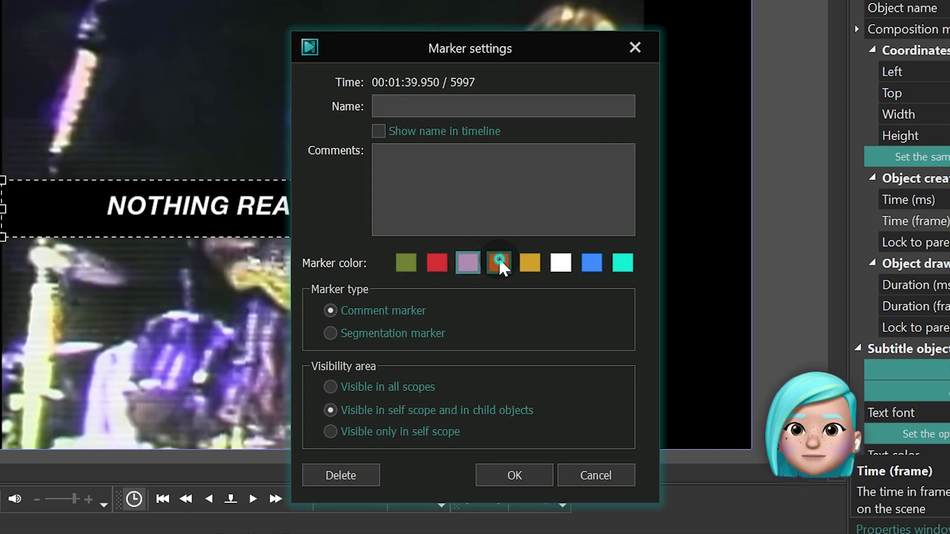
pyautogui.click(499, 263)
pyautogui.click(560, 263)
pyautogui.click(531, 264)
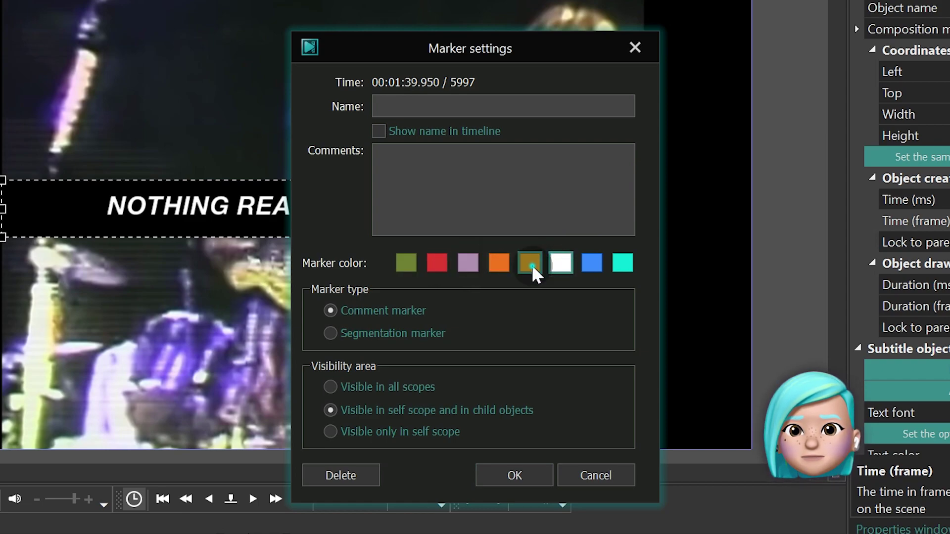
pyautogui.click(598, 263)
pyautogui.click(619, 263)
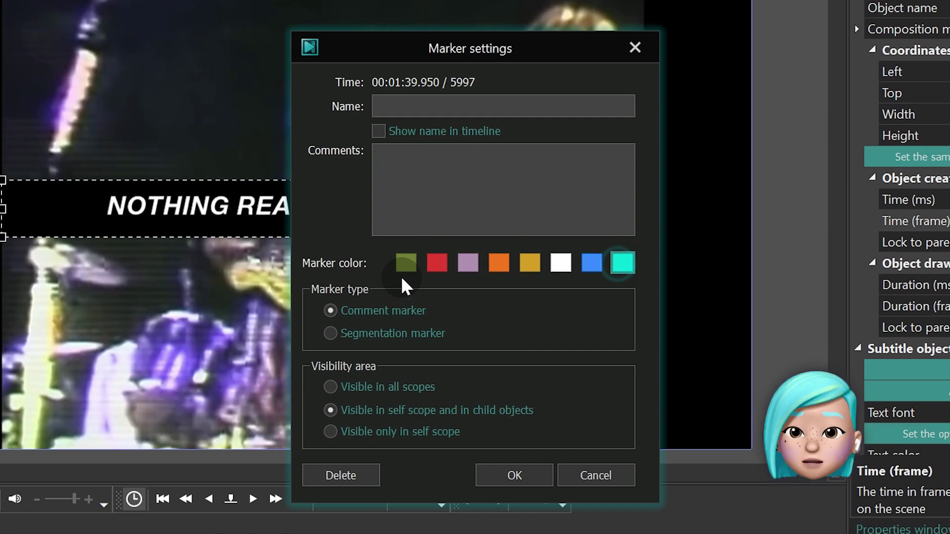
# Set the marker colour to red, make it visible in all scopes, and confirm.
pyautogui.click(405, 267)
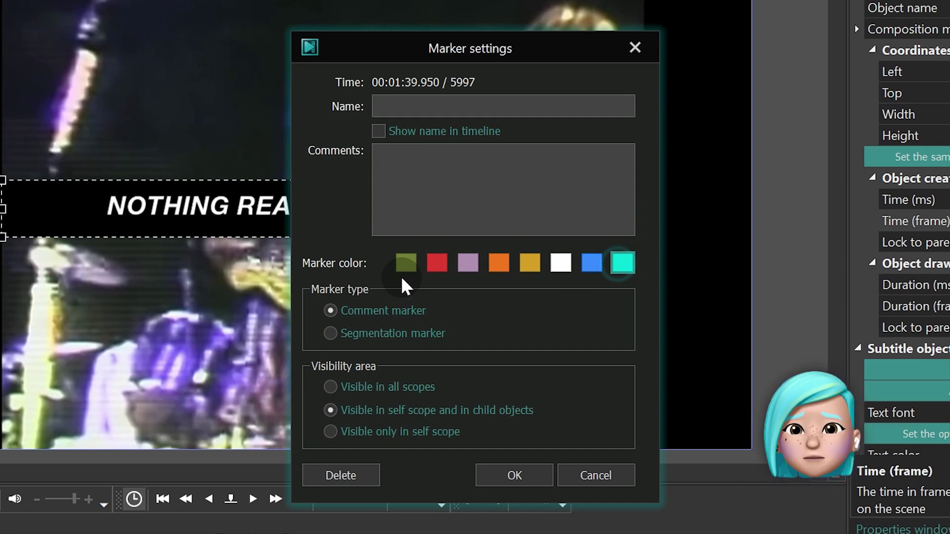
pyautogui.click(380, 387)
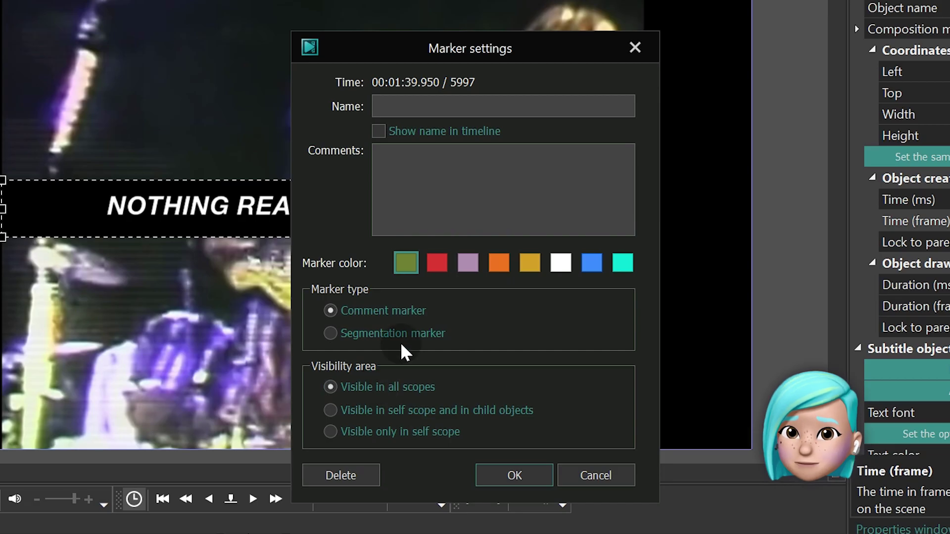
pyautogui.click(444, 263)
pyautogui.click(518, 472)
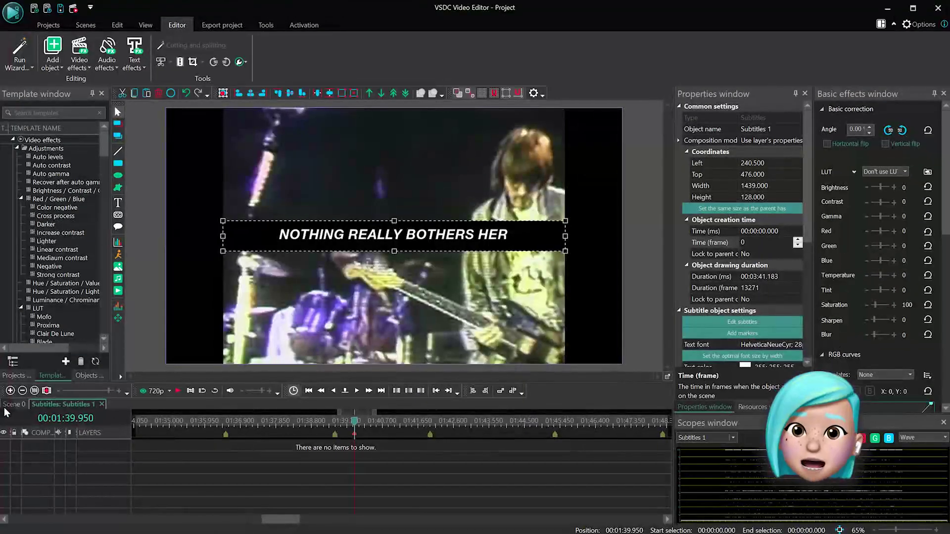
# Return to the Scene 0 timeline and move the playhead to about 01:42.950, past the marker.
pyautogui.click(6, 407)
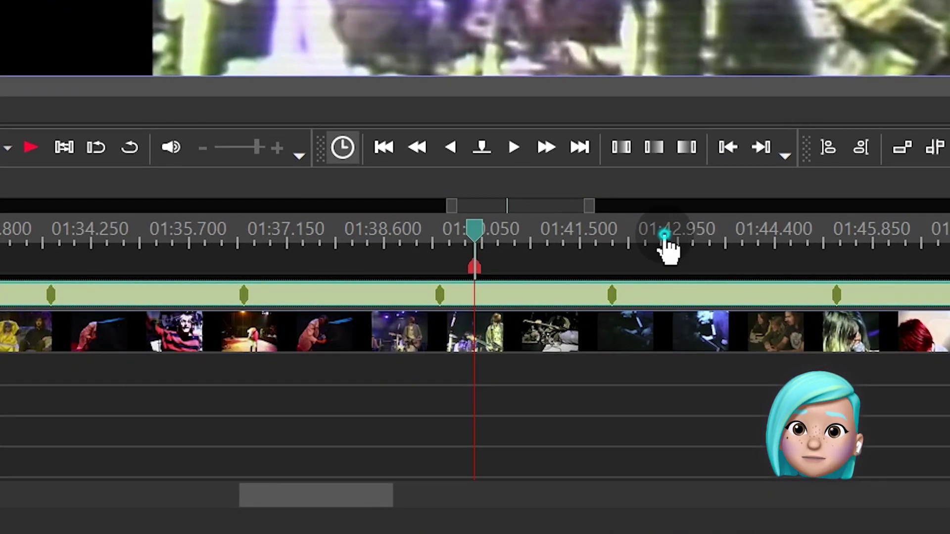
pyautogui.click(664, 232)
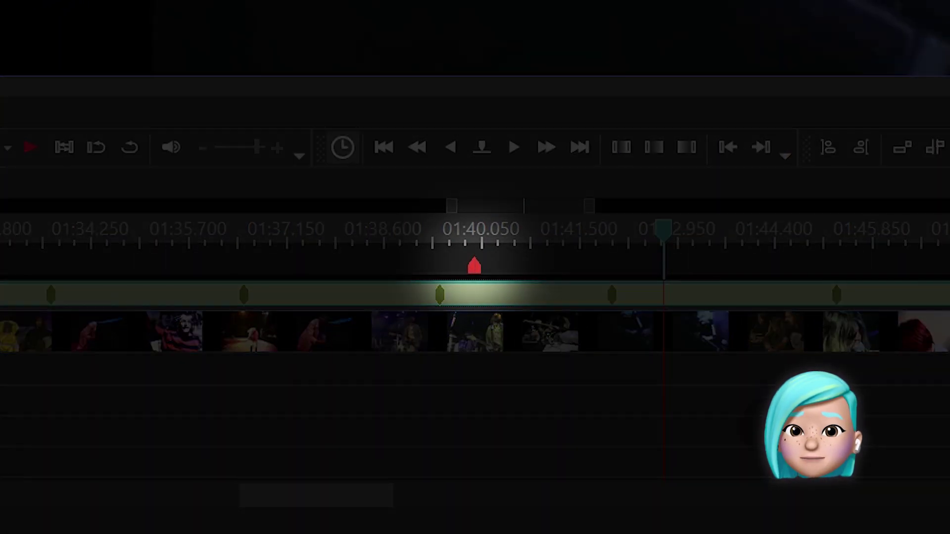